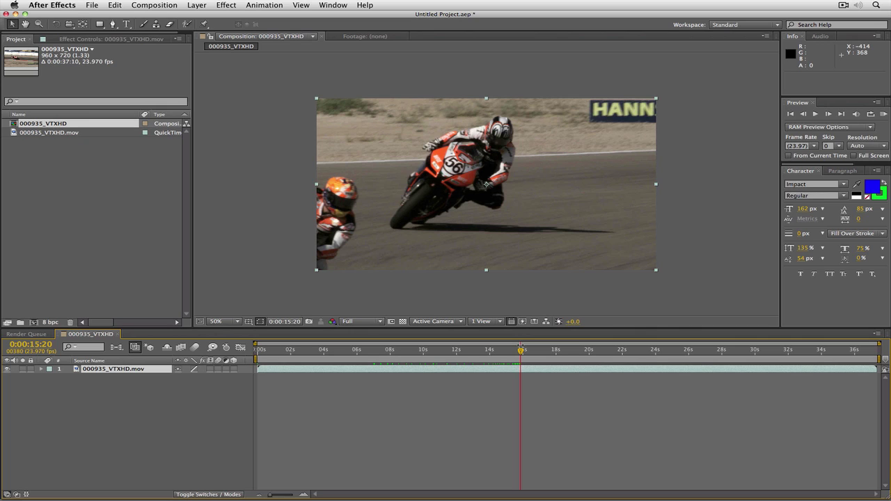
# Step: Show the Effects & Presets list and expand the BCC8 Color & Tone category as far as BCC Videoscope
pyautogui.moveTo(816, 166); pyautogui.dragTo(845, 166)
pyautogui.click(849, 172)
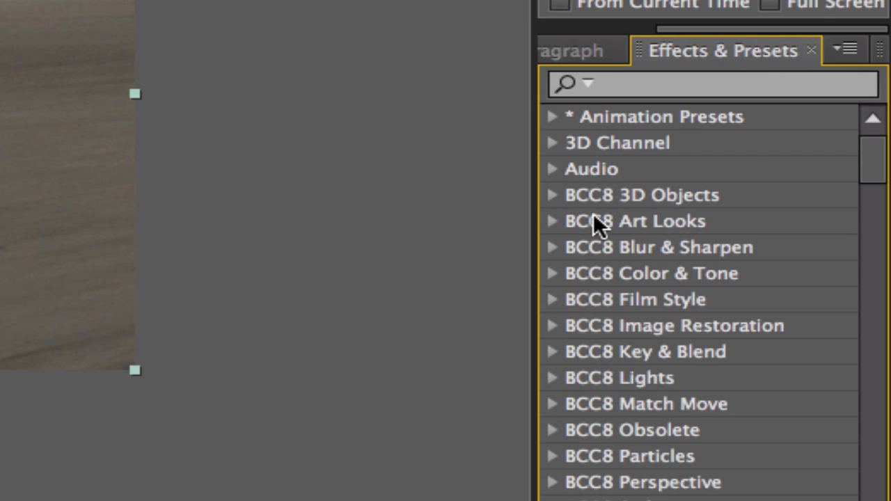
pyautogui.click(552, 221)
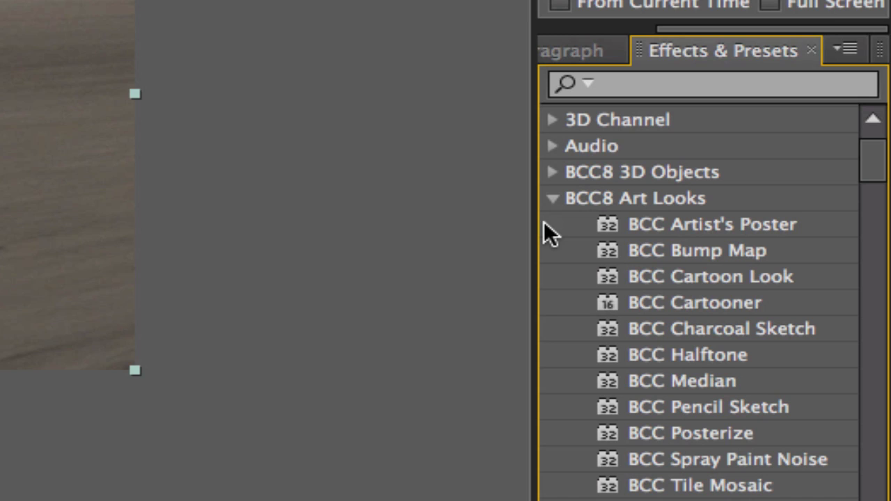
pyautogui.click(551, 198)
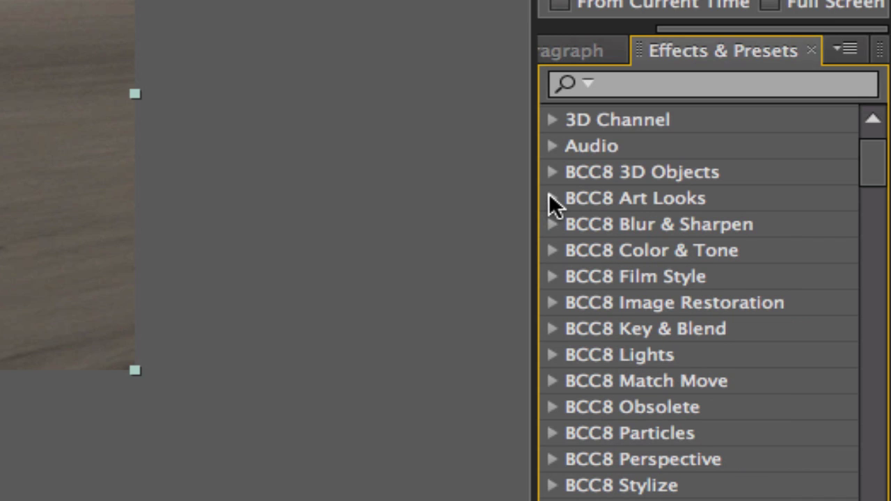
pyautogui.click(551, 251)
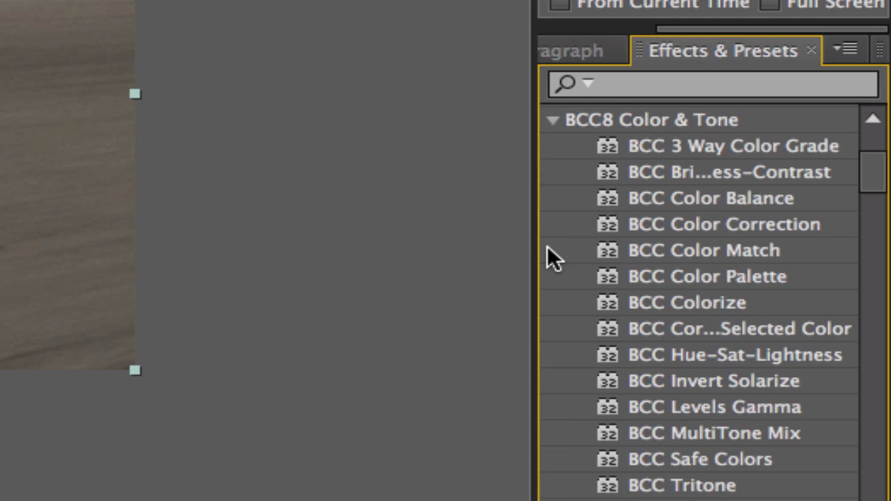
pyautogui.scroll(-1, 550, 248)
pyautogui.scroll(-1, 551, 245)
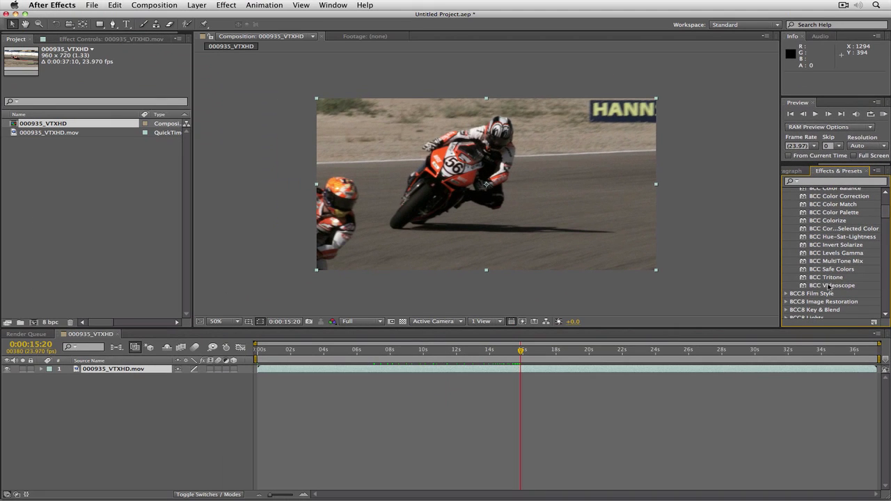
# Step: Try the BCC Videoscope effect directly on the 000935_VTXHD.mov layer and undo it
pyautogui.moveTo(665, 413); pyautogui.dragTo(0, 482)
pyautogui.moveTo(308, 305); pyautogui.dragTo(122, 369)
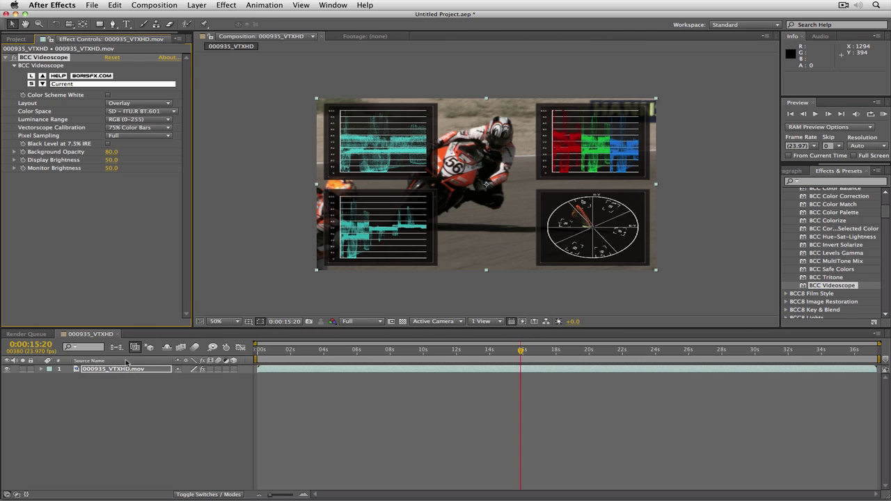
pyautogui.press('super+z')
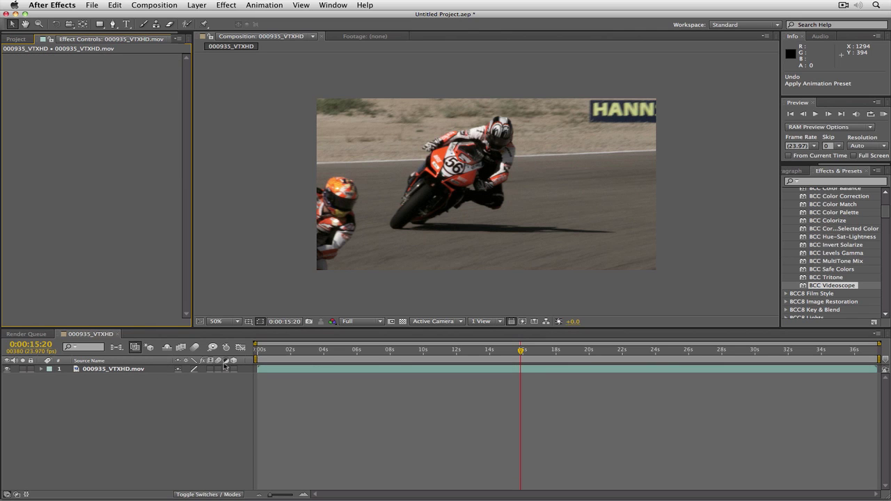
# Step: Create an adjustment layer spanning the whole composition and apply the BCC Videoscope effect to it
pyautogui.click(197, 5)
pyautogui.moveTo(201, 17)
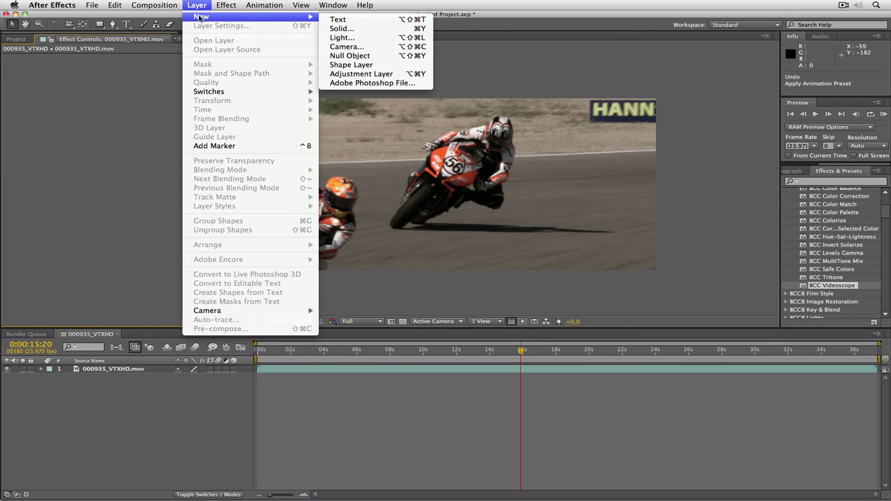
pyautogui.click(368, 74)
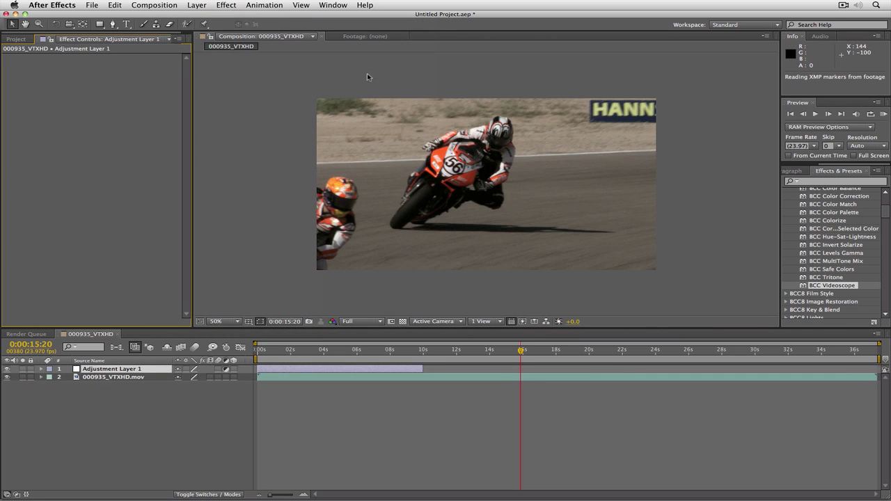
pyautogui.moveTo(422, 368); pyautogui.dragTo(878, 369)
pyautogui.moveTo(825, 285); pyautogui.dragTo(109, 369)
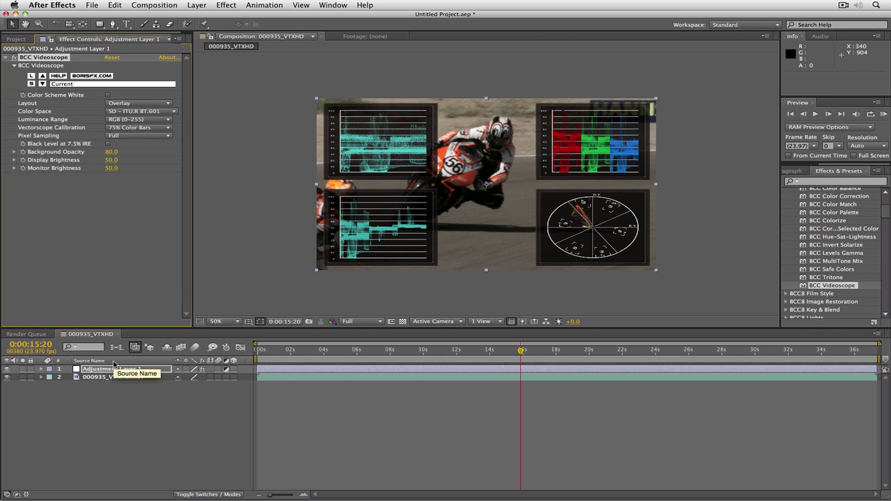
# Step: Toggle the adjustment layer's visibility off and on to compare the footage with and without the scopes
pyautogui.click(7, 369)
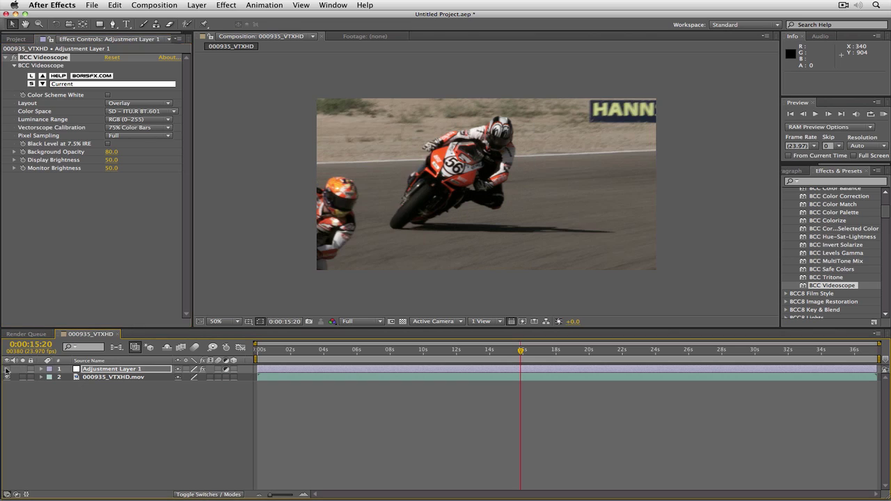
pyautogui.click(7, 369)
pyautogui.click(7, 369)
pyautogui.click(7, 369)
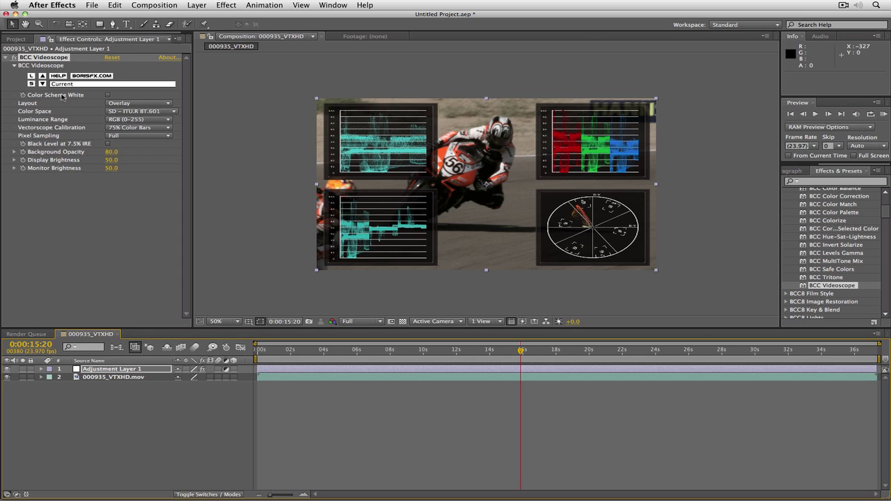
# Step: Preview the scopes with Color Scheme White enabled and switch the option off again
pyautogui.click(108, 96)
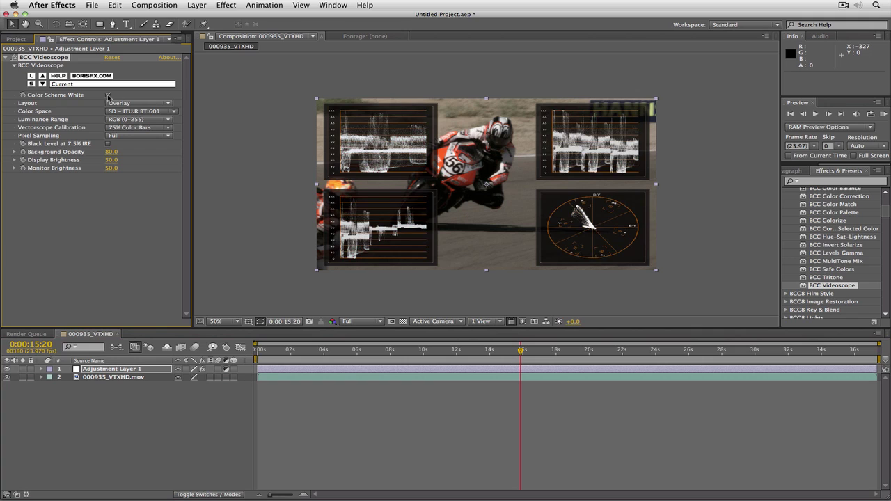
pyautogui.click(108, 95)
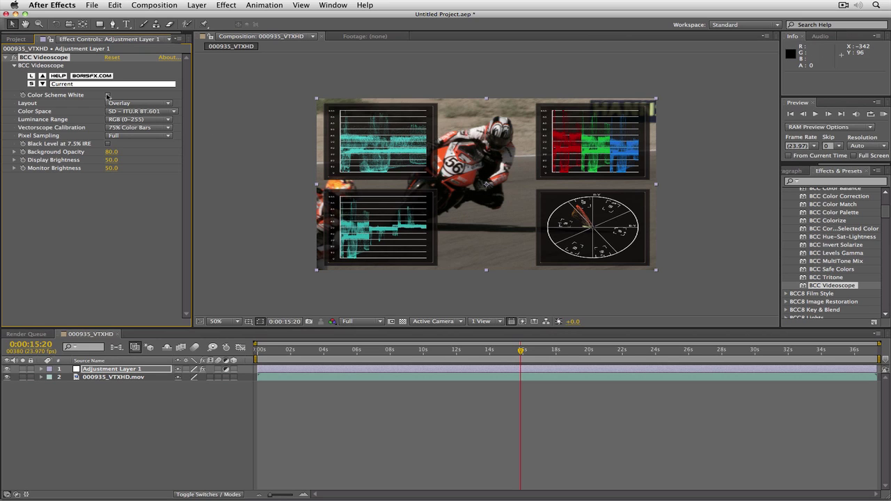
# Step: Switch the Videoscope Layout through Side By Side, Vectorscope, Luma Waveform, RGB Waveform and YCbCr Waveform
pyautogui.click(142, 103)
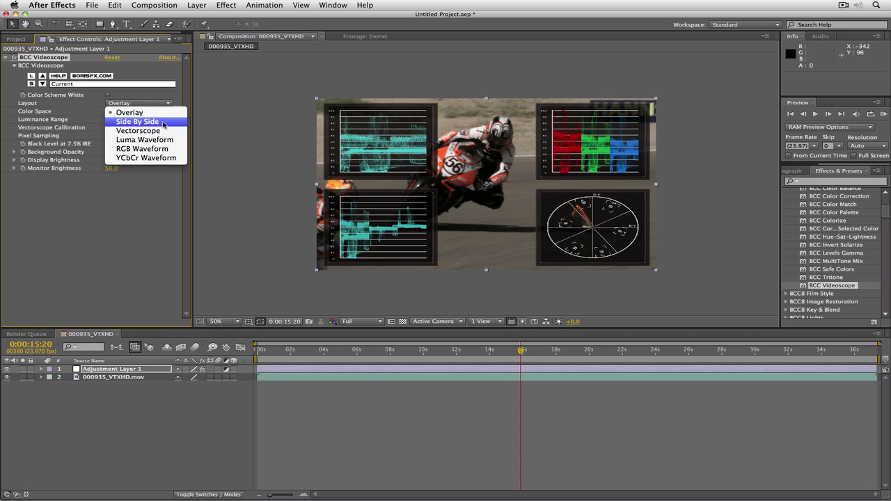
pyautogui.click(164, 121)
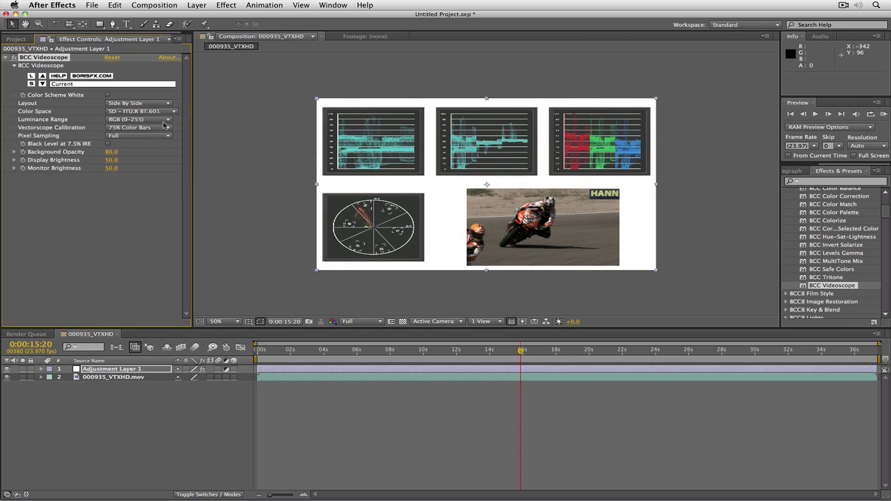
pyautogui.click(158, 104)
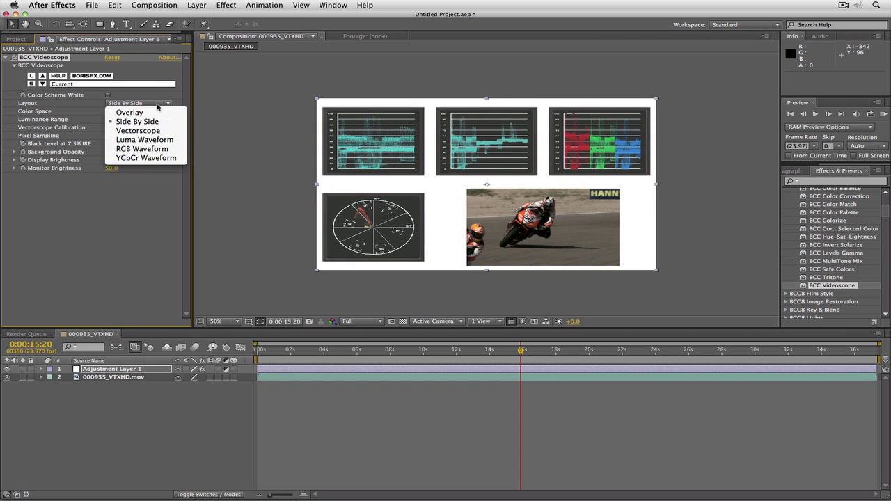
pyautogui.click(155, 131)
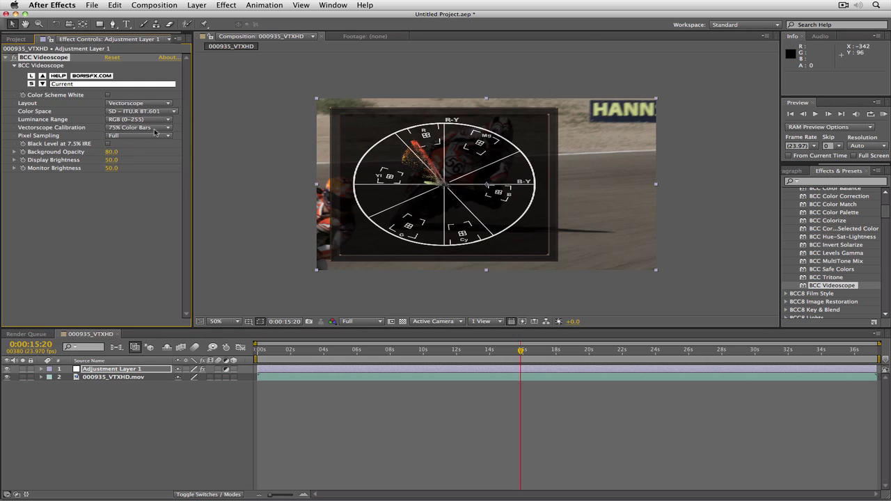
pyautogui.click(155, 104)
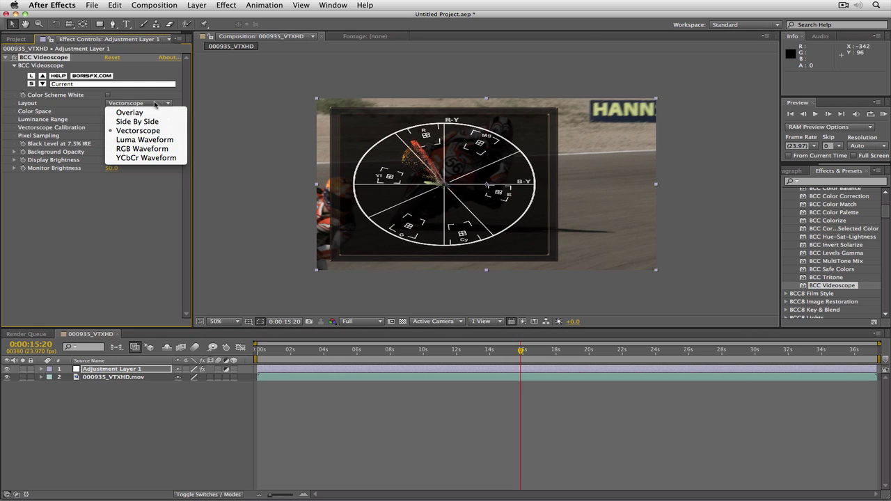
pyautogui.click(158, 140)
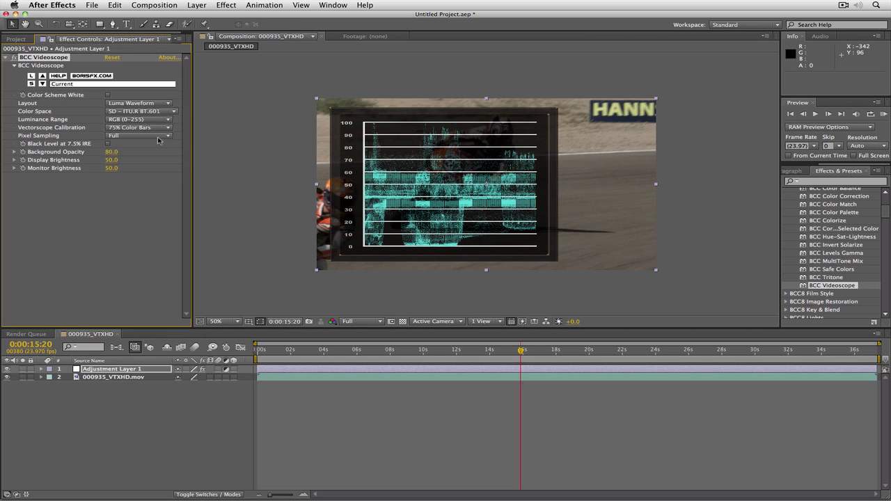
pyautogui.click(159, 103)
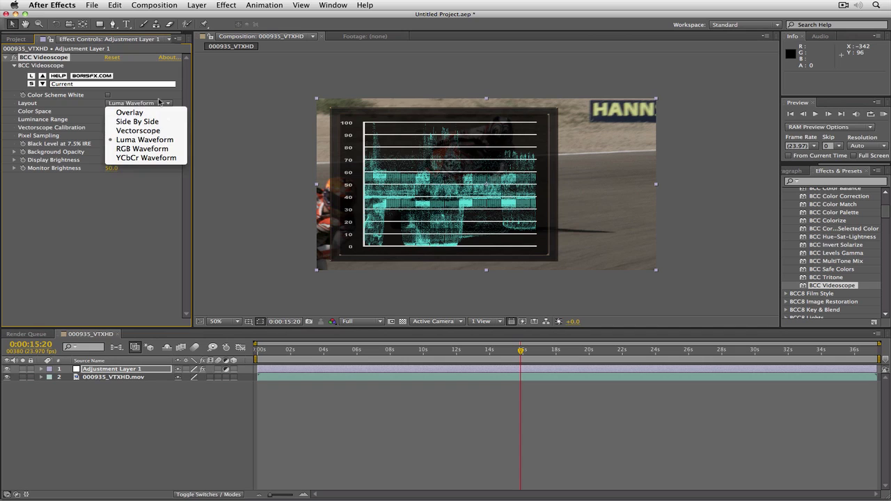
pyautogui.click(147, 149)
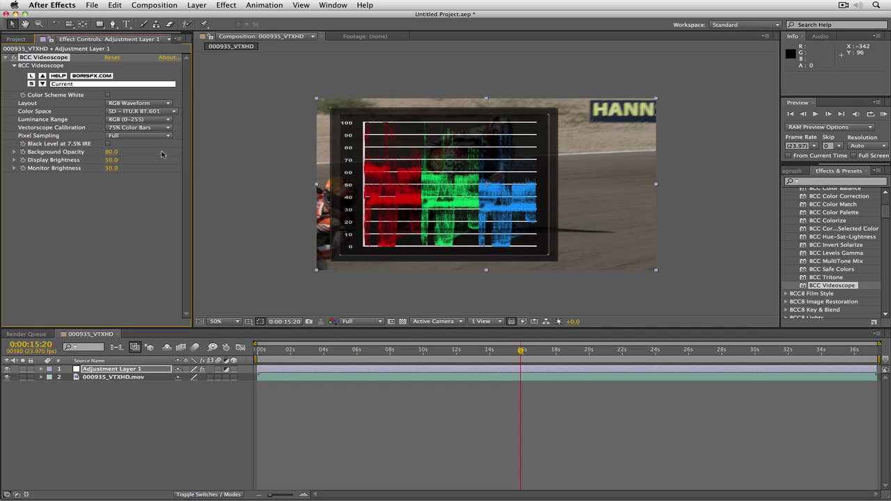
pyautogui.click(164, 104)
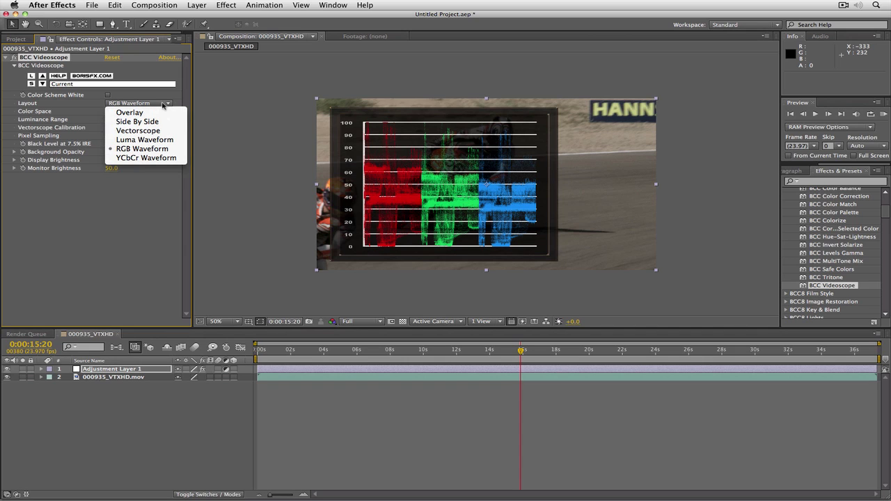
pyautogui.click(154, 159)
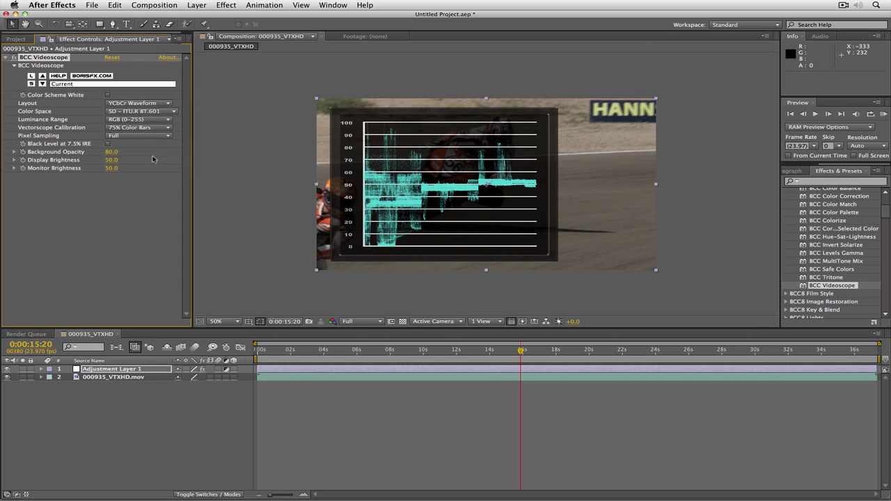
# Step: Examine the available options for Color Space, Luminance Range and Vectorscope Calibration without changing them
pyautogui.click(153, 113)
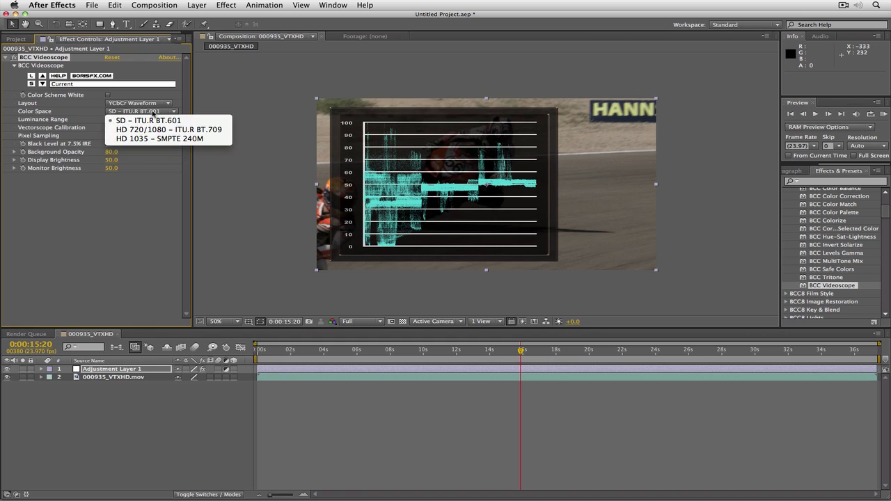
pyautogui.click(153, 113)
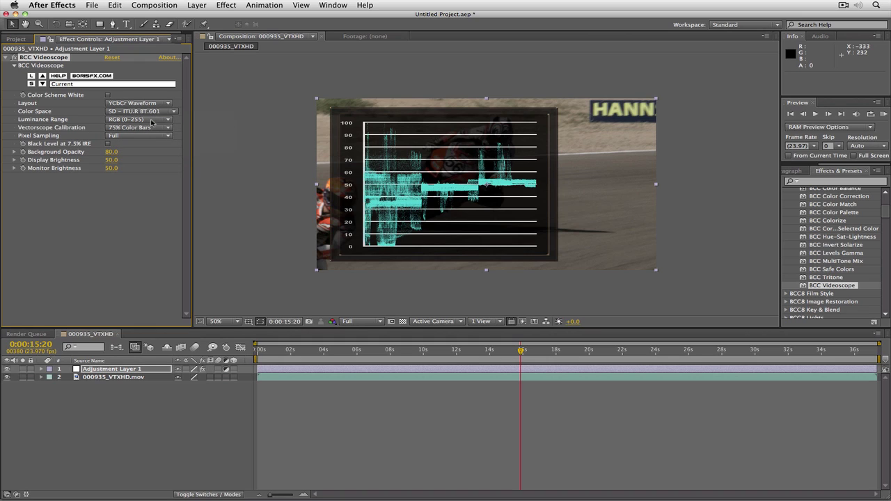
pyautogui.click(152, 121)
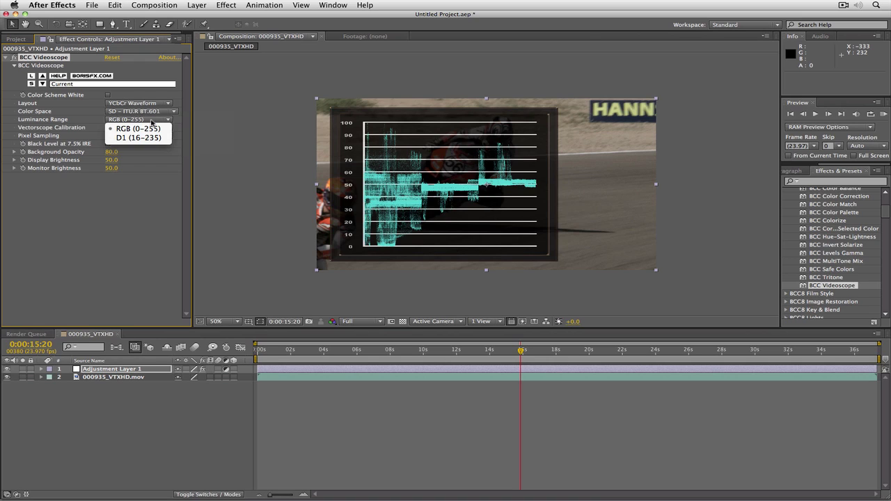
pyautogui.click(152, 122)
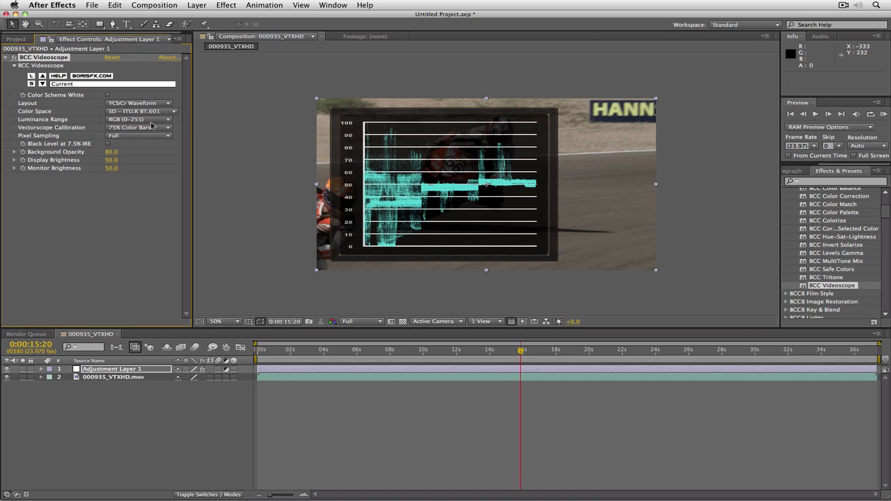
pyautogui.click(150, 129)
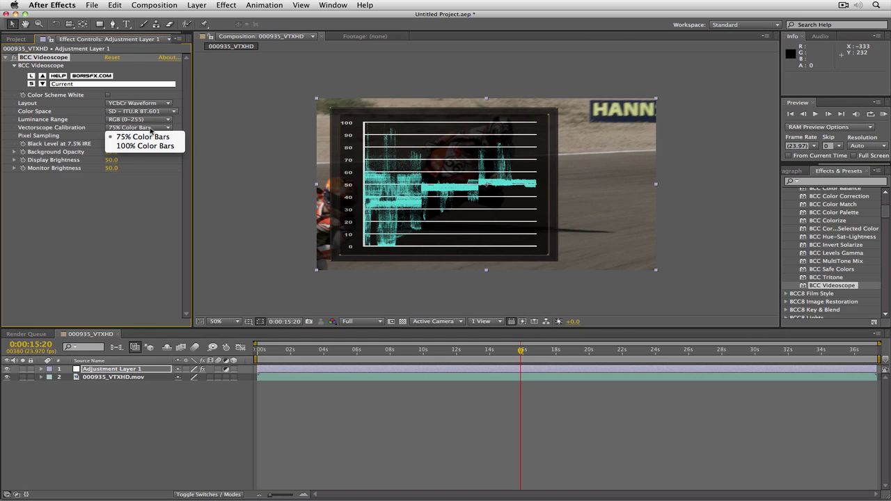
pyautogui.click(153, 107)
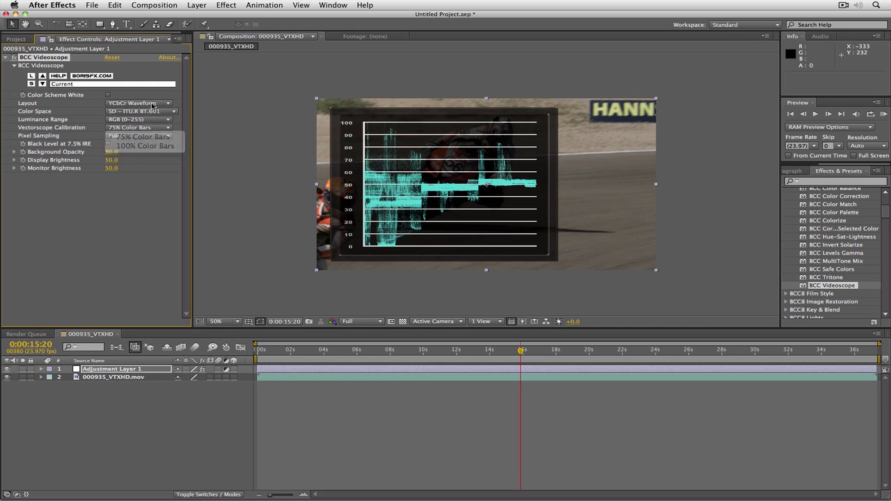
# Step: Set the Layout to Vectorscope and try the 100% Color Bars calibration before restoring 75% Color Bars
pyautogui.click(153, 104)
pyautogui.click(153, 135)
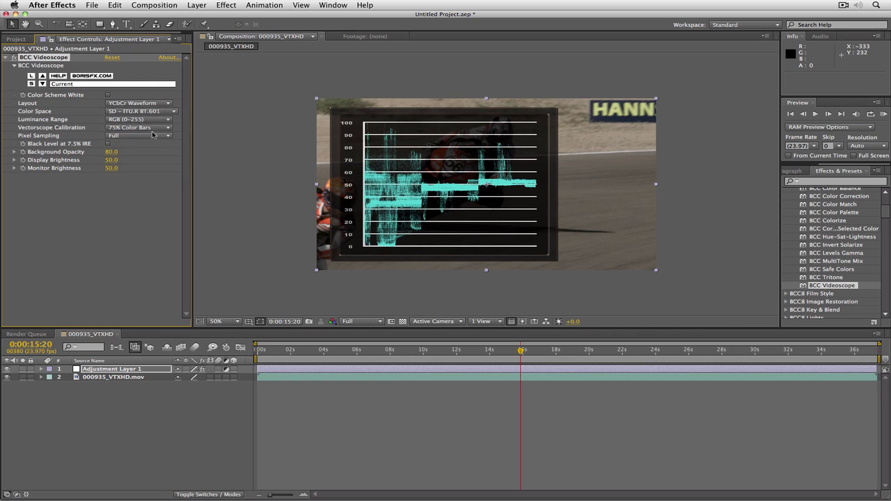
pyautogui.click(153, 130)
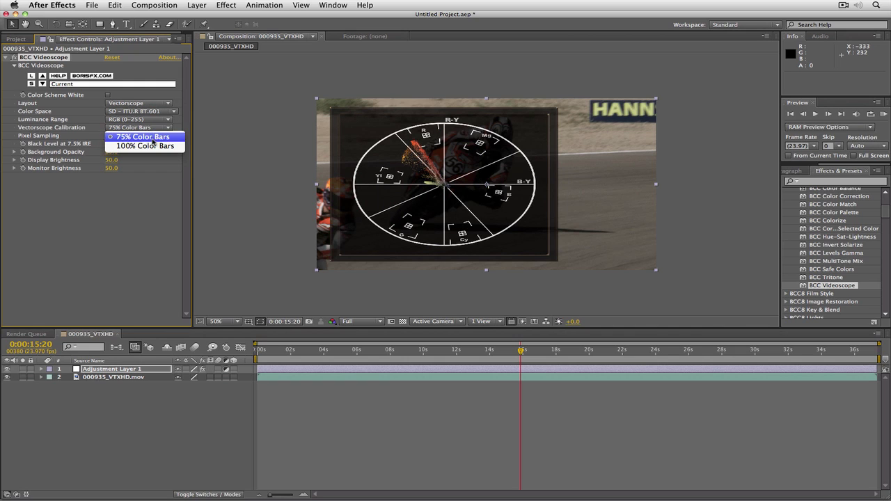
pyautogui.click(152, 146)
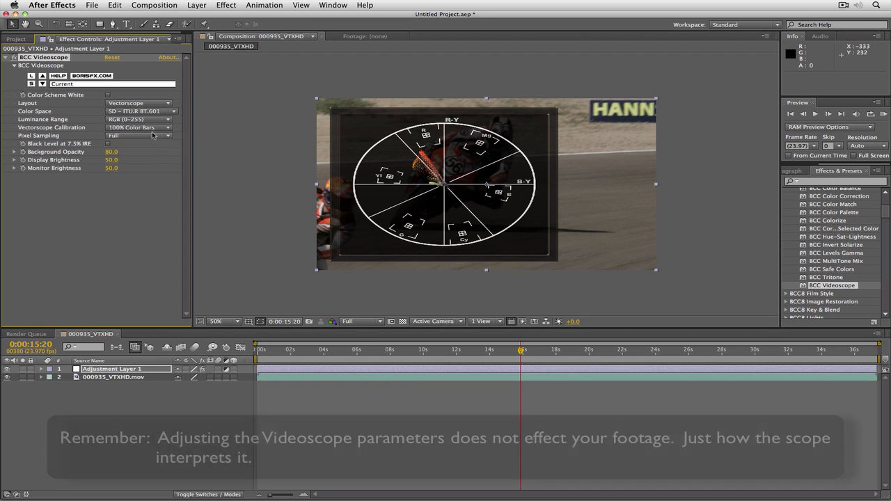
pyautogui.click(154, 128)
pyautogui.click(150, 136)
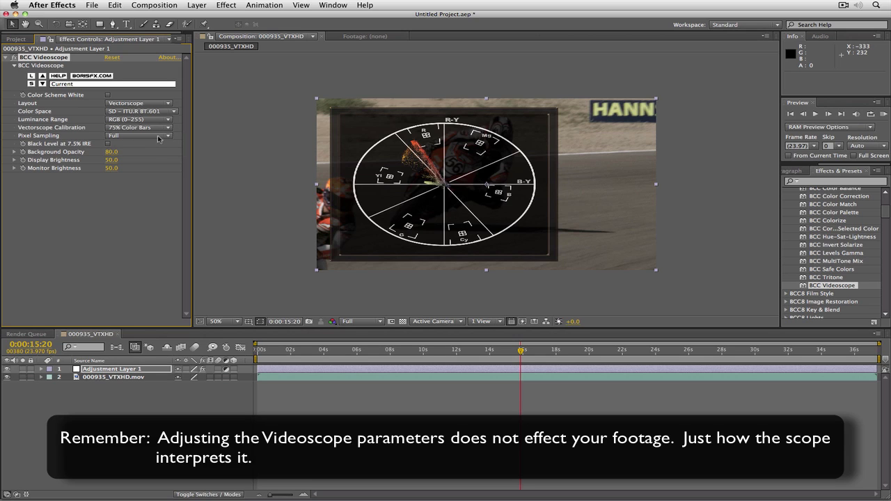
# Step: View the Pixel Sampling options and set the Videoscope Layout to RGB Waveform
pyautogui.click(160, 137)
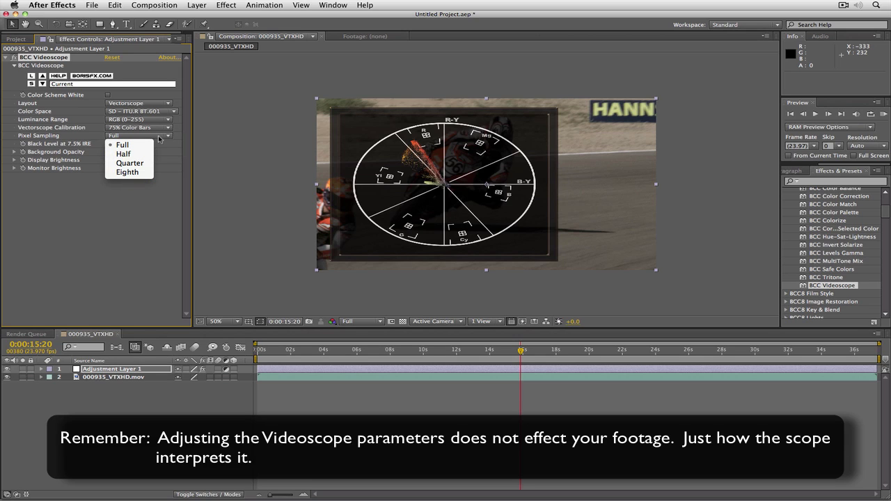
pyautogui.click(154, 104)
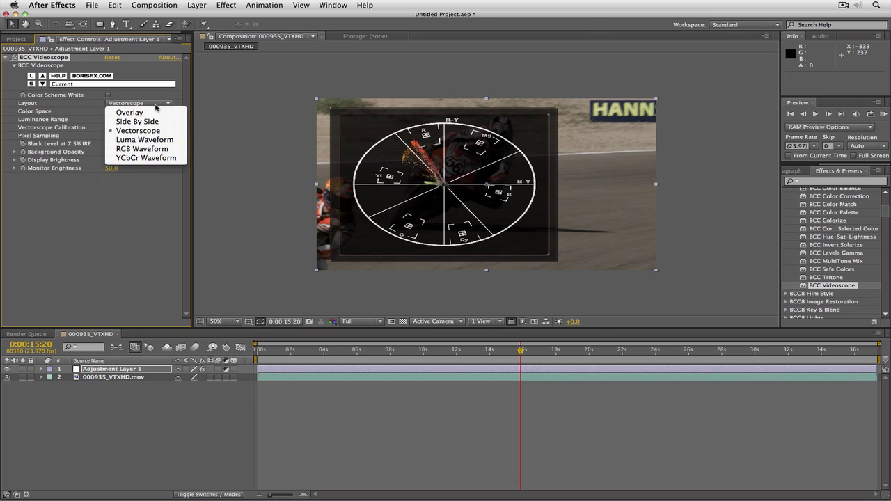
pyautogui.click(149, 148)
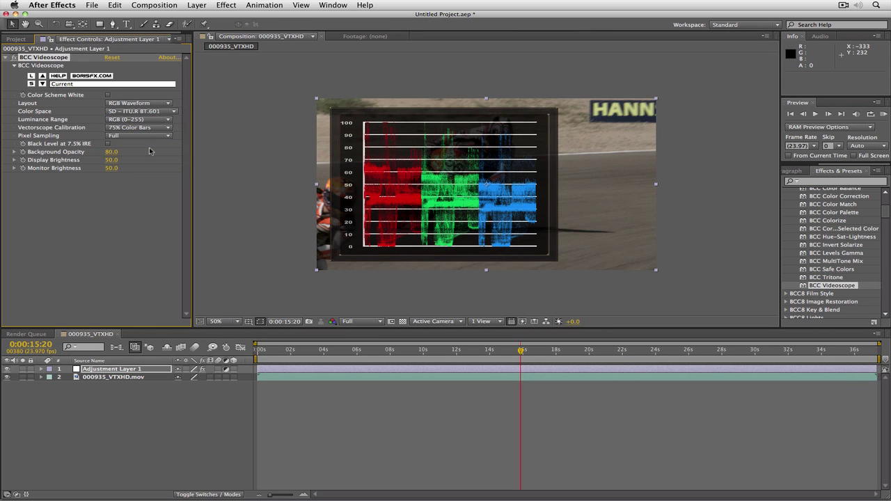
# Step: Try Eighth Pixel Sampling before restoring Full, and toggle Black Level at 7.5% IRE on and off again
pyautogui.click(151, 137)
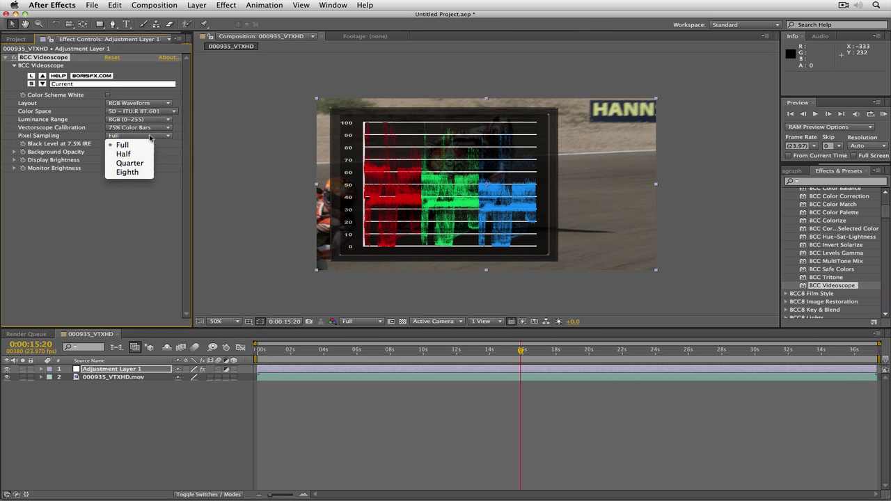
pyautogui.click(141, 176)
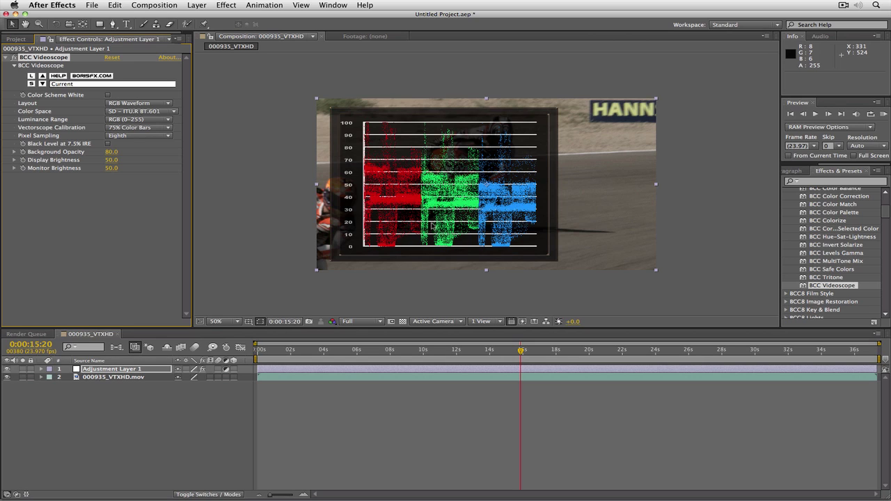
pyautogui.click(152, 136)
pyautogui.click(138, 144)
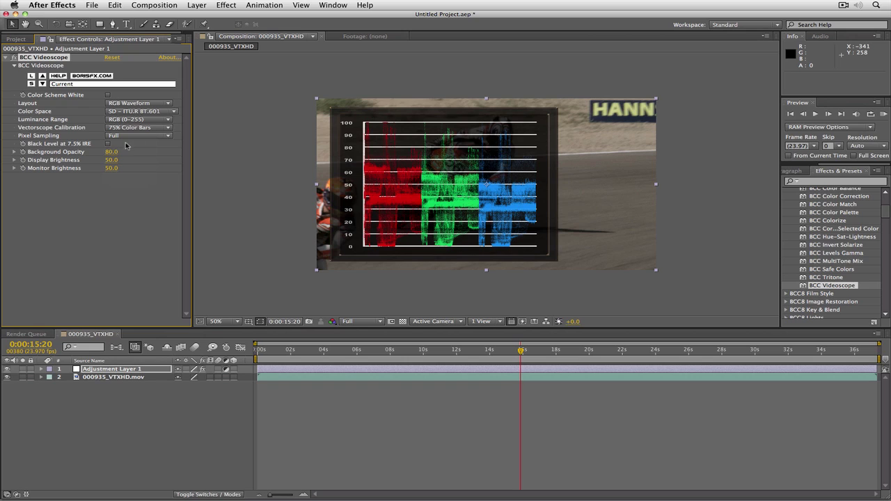
pyautogui.click(108, 144)
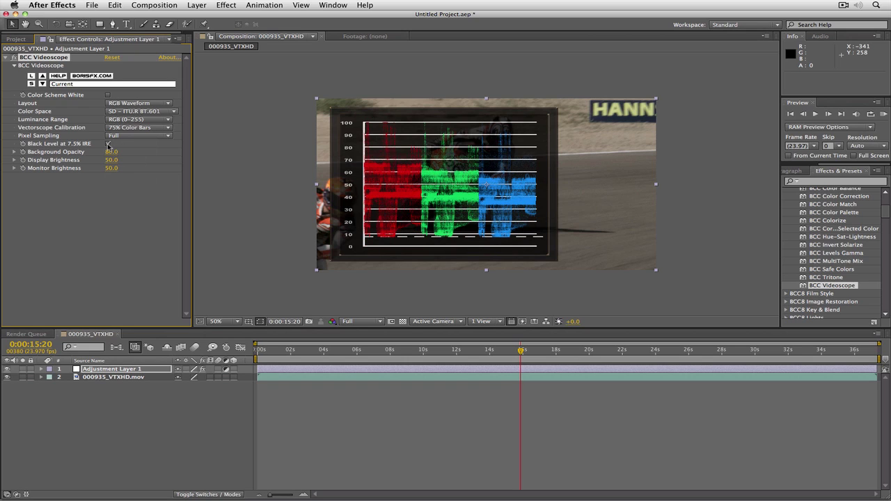
pyautogui.click(108, 145)
# Step: Try Background Opacity at 100 and 50 before settling on 75, and set Display Brightness to 100 and Monitor Brightness to 84
pyautogui.moveTo(111, 152); pyautogui.dragTo(121, 151)
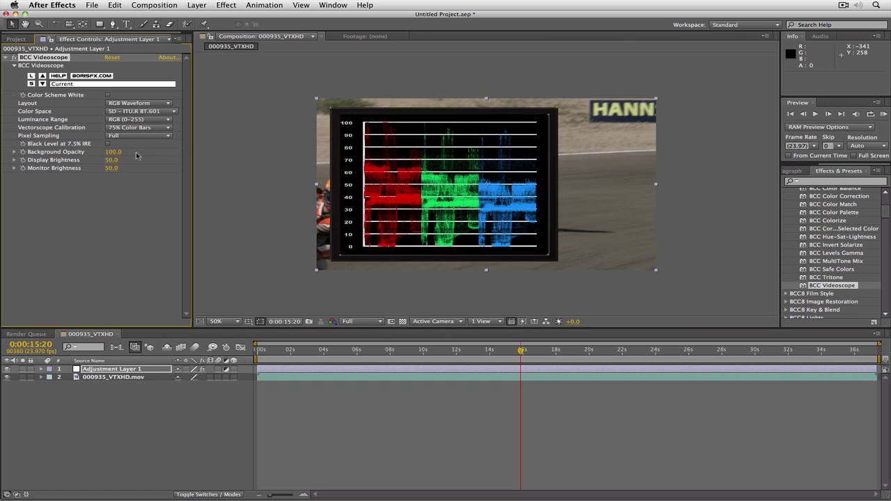
pyautogui.click(117, 152)
pyautogui.write('50')
pyautogui.press('Return')
pyautogui.click(116, 152)
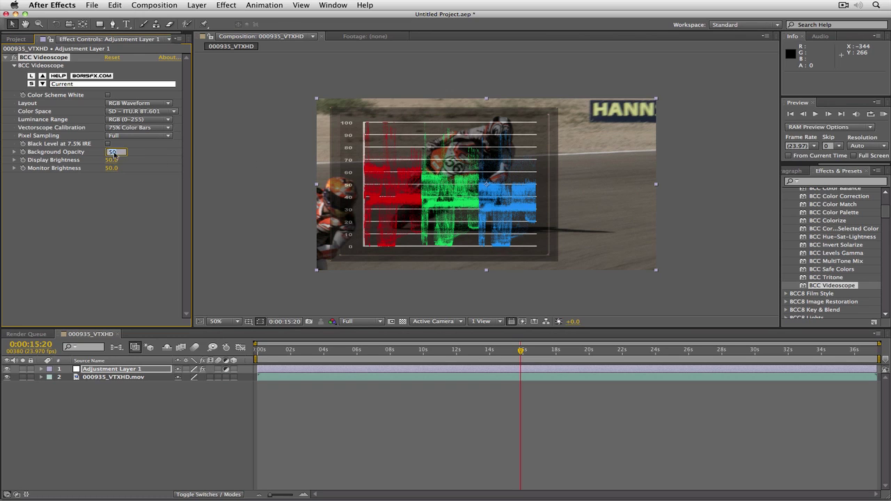
pyautogui.write('75')
pyautogui.press('Return')
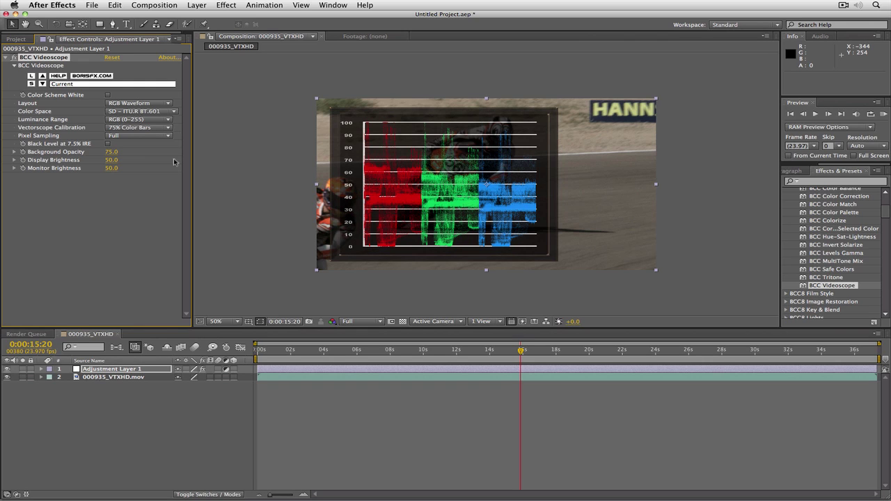
pyautogui.moveTo(112, 160); pyautogui.dragTo(136, 168)
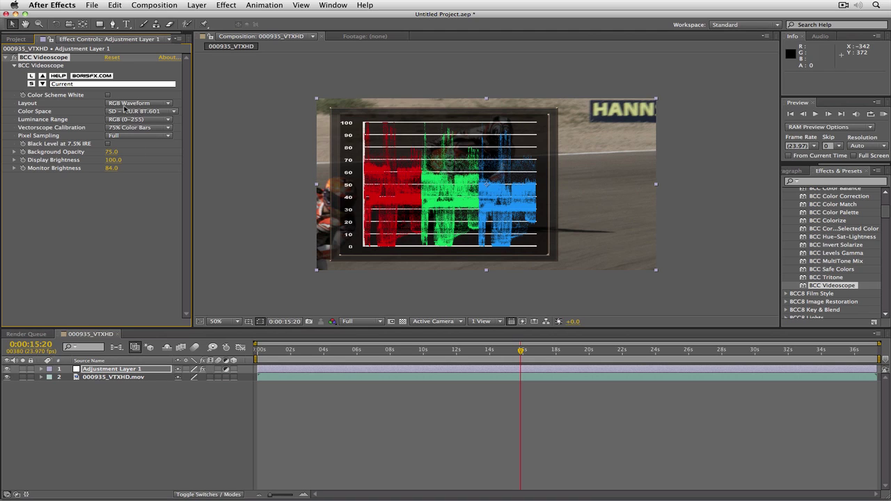
# Step: Set the Videoscope Layout to Luma Waveform and the Color Space to HD 720/1080 - ITU.R BT.709
pyautogui.click(152, 105)
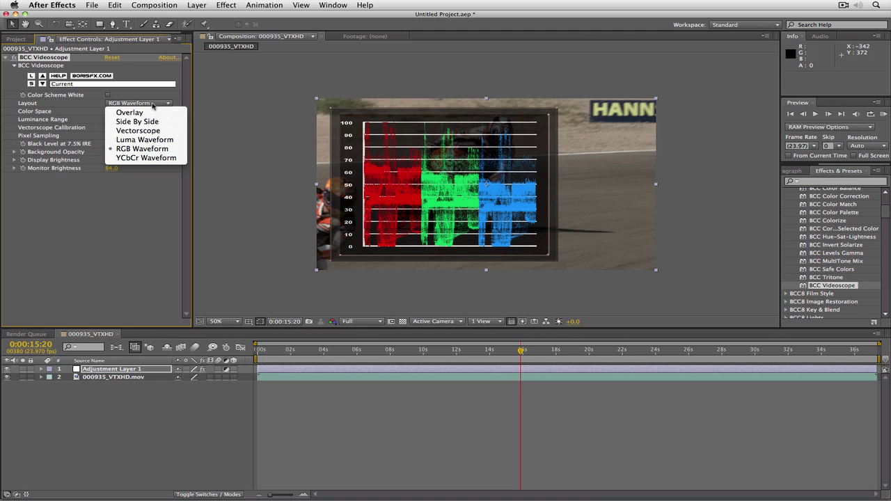
pyautogui.click(158, 140)
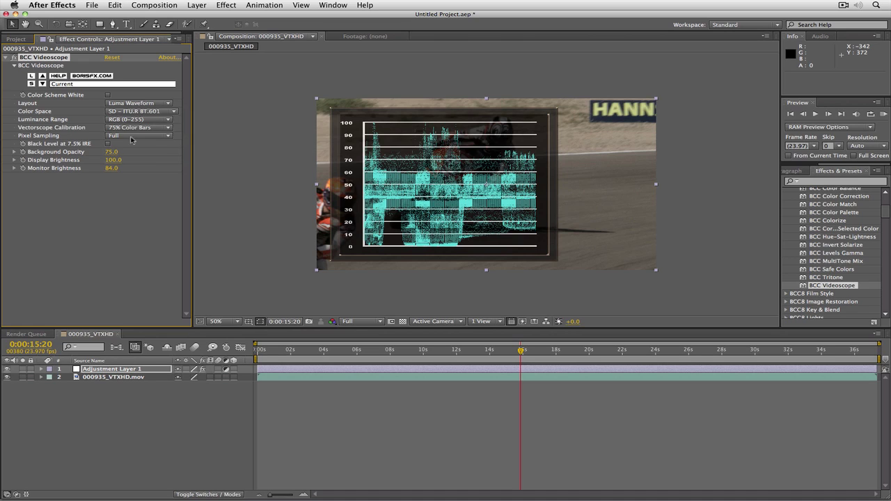
pyautogui.click(138, 112)
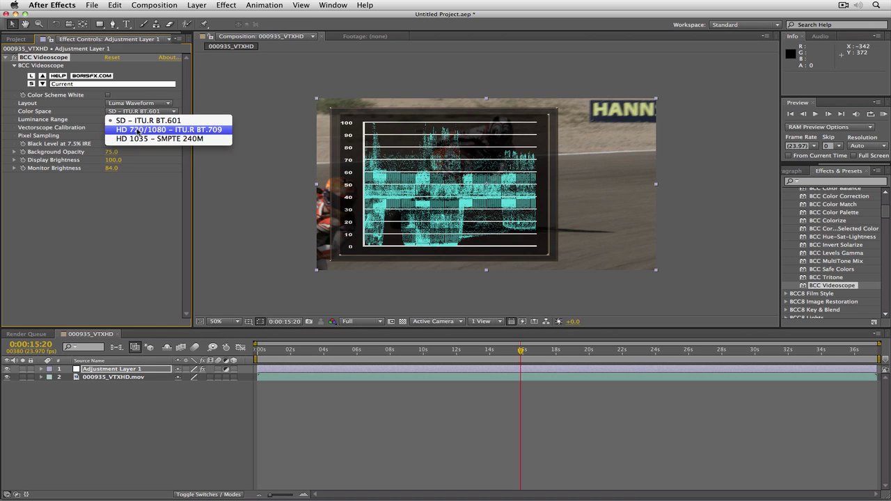
pyautogui.click(138, 130)
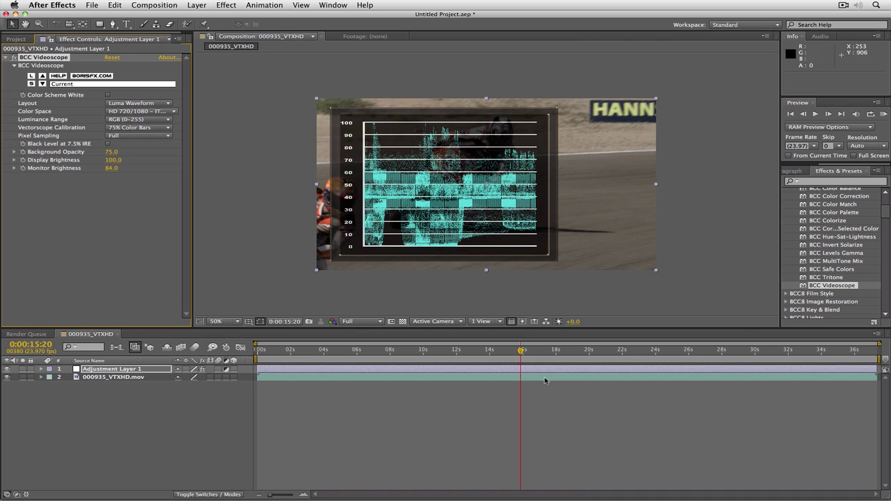
# Step: Apply the BCC 3 Way Color Grade effect to the 000935_VTXHD.mov layer and widen the effect controls to show all three color wheels
pyautogui.scroll(3, 888, 209)
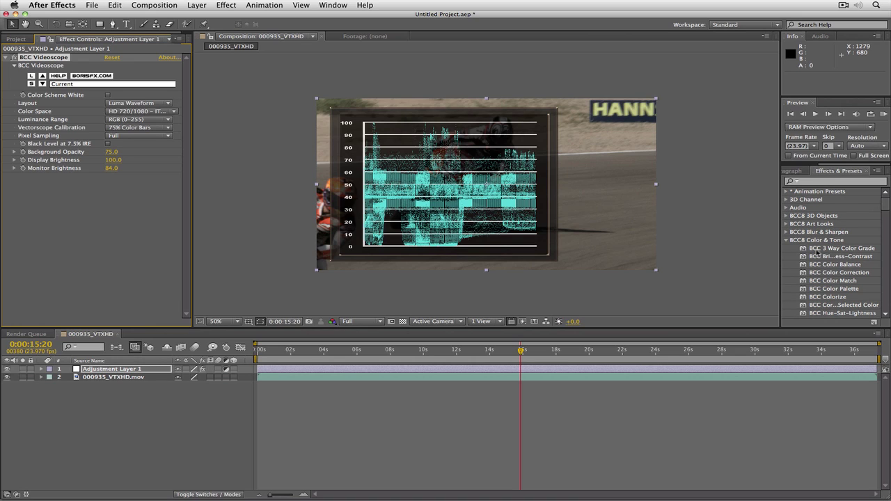
pyautogui.moveTo(841, 252); pyautogui.dragTo(404, 252)
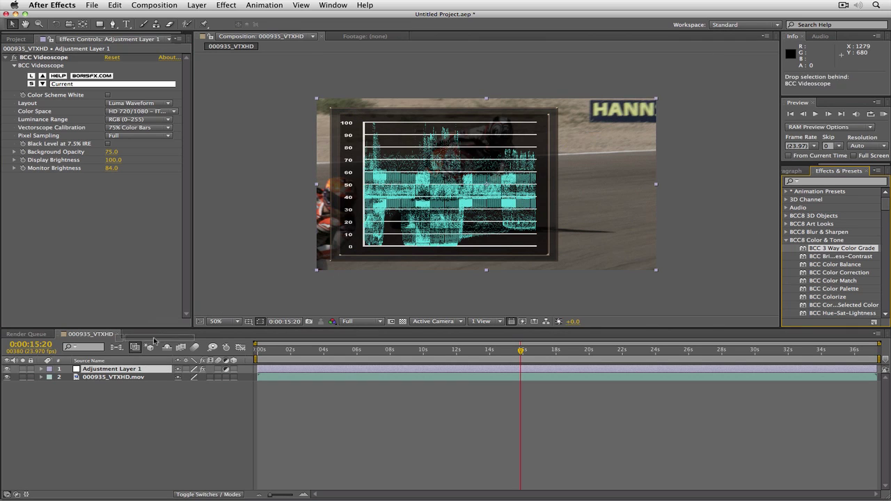
pyautogui.click(129, 377)
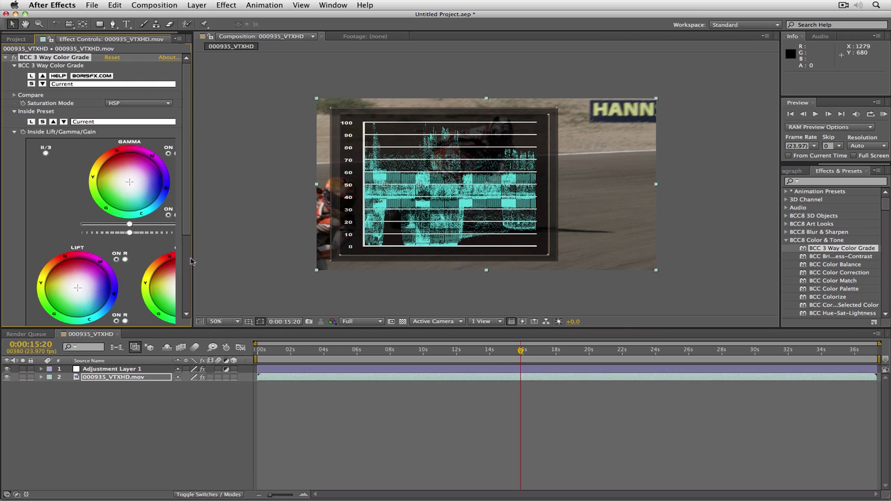
pyautogui.moveTo(193, 259); pyautogui.dragTo(261, 230)
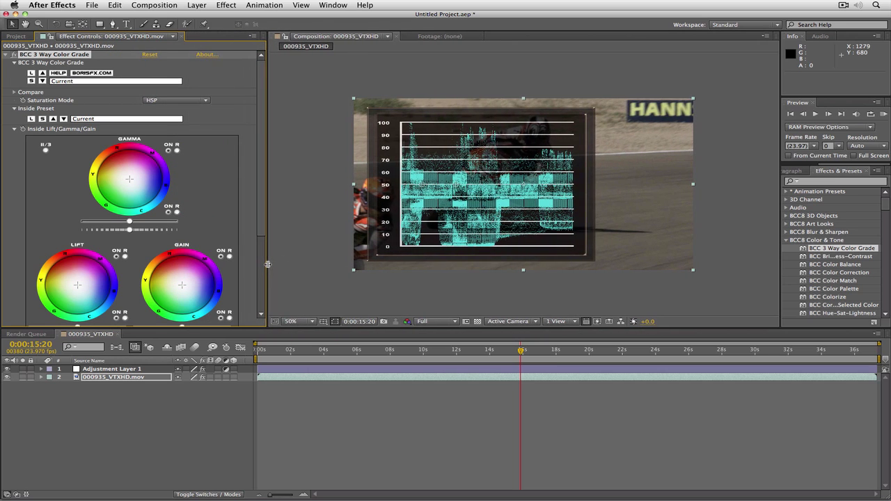
# Step: Adjust the Lift and Gain levels of the color grade so the luma waveform sits between about 10 and 90
pyautogui.scroll(-3, 261, 227)
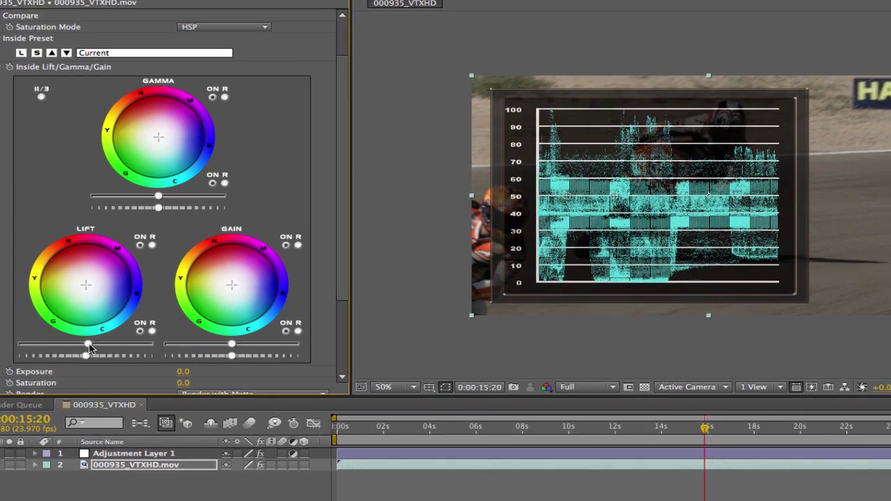
pyautogui.moveTo(78, 291); pyautogui.dragTo(84, 293)
pyautogui.moveTo(97, 352); pyautogui.dragTo(104, 350)
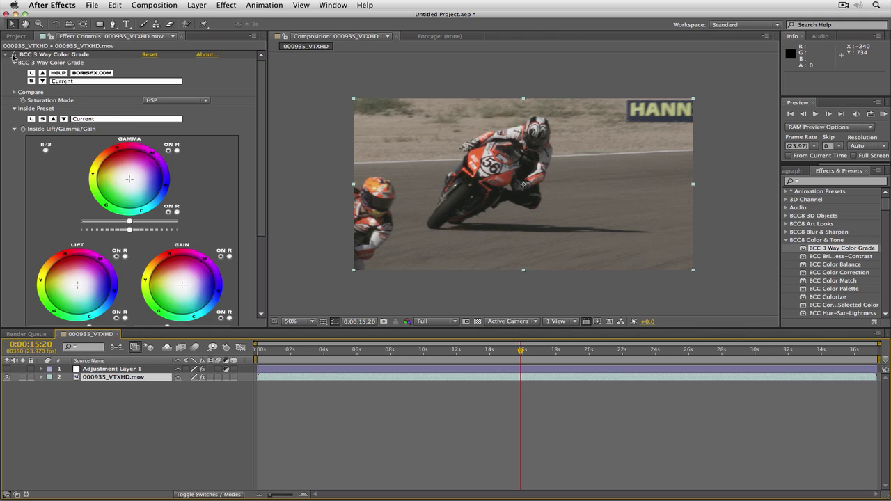
# Step: Compare the footage with the 3 Way Color Grade toggled off and on, and show the Videoscope adjustment layer again
pyautogui.click(14, 56)
pyautogui.click(14, 55)
pyautogui.click(14, 56)
pyautogui.click(14, 56)
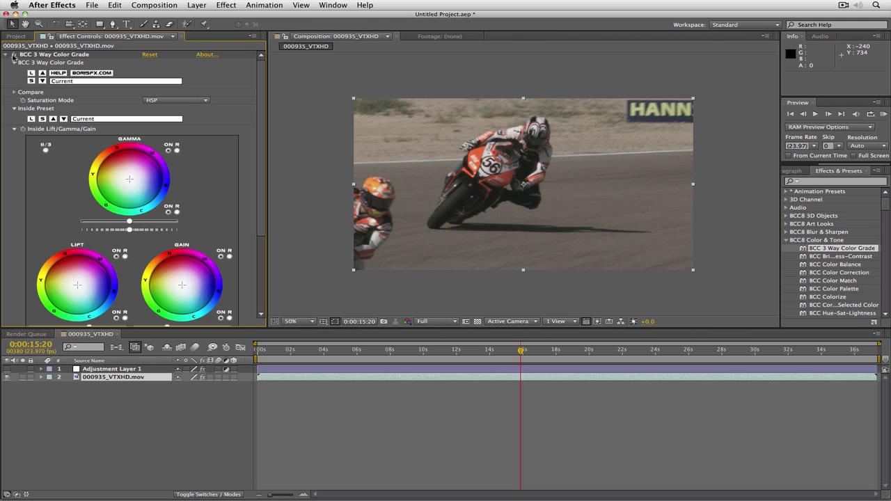
pyautogui.click(14, 56)
pyautogui.click(14, 56)
pyautogui.click(14, 56)
pyautogui.click(14, 55)
pyautogui.click(6, 370)
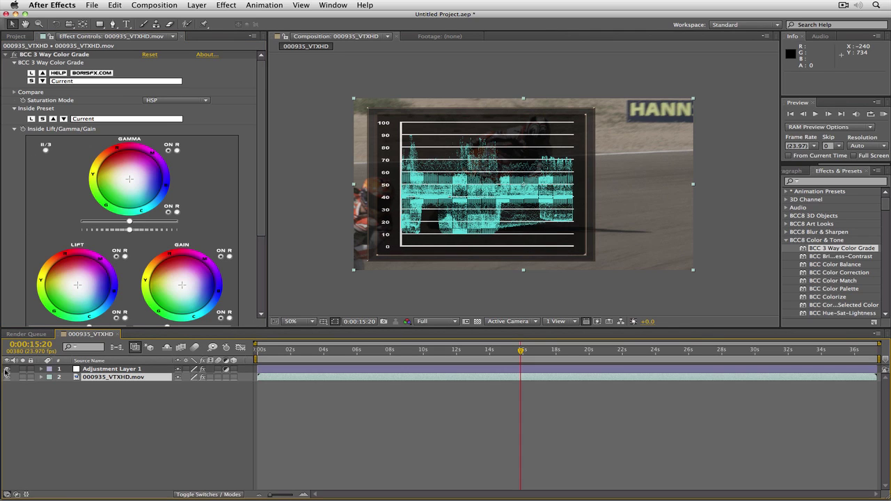